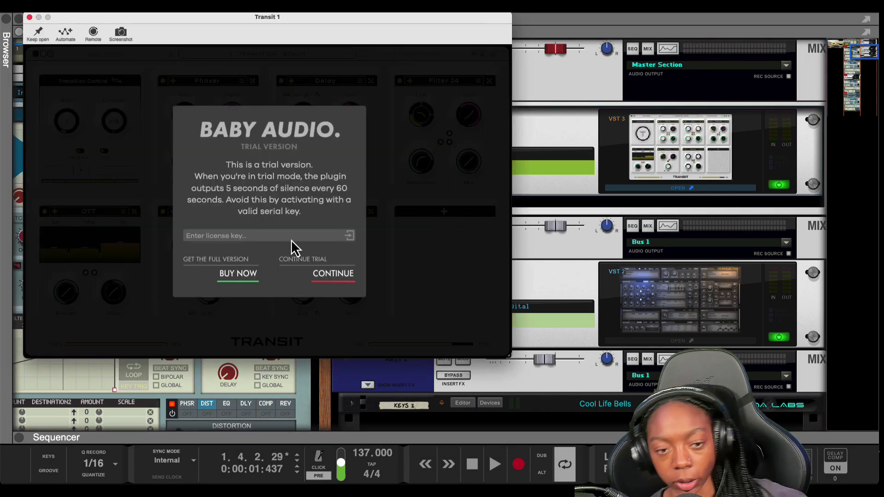
Step: Dismiss the Baby Audio trial notice, close the Transit 1 window, and turn off loop playback
{"action": "left_click", "coordinate": [322, 275]}
{"action": "left_click_drag", "start_coordinate": [366, 17], "coordinate": [490, 54]}
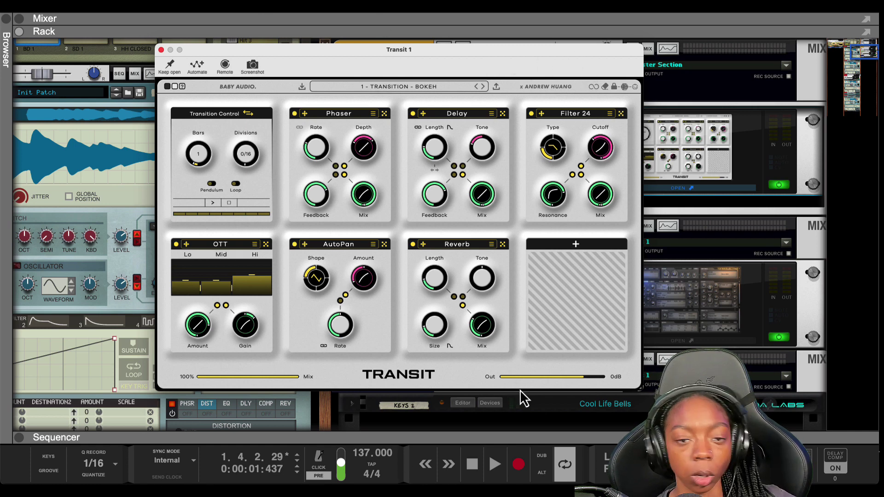
{"action": "left_click", "coordinate": [161, 50]}
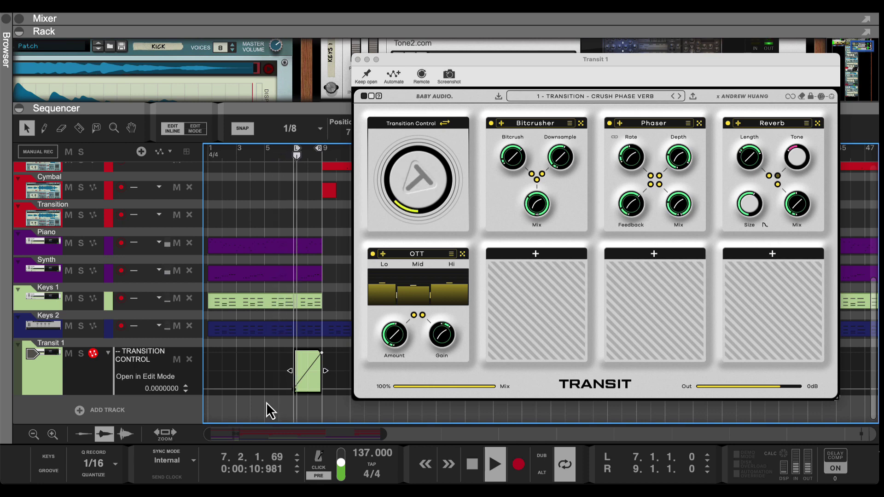
{"action": "key", "text": "l"}
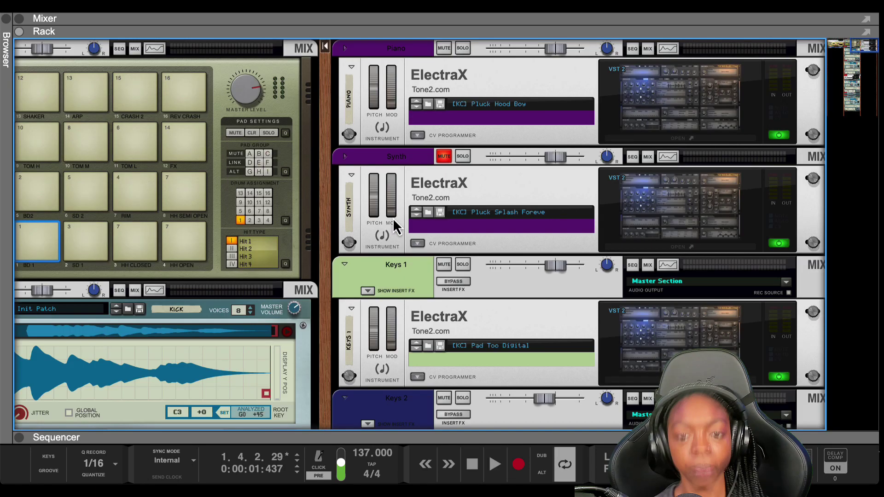
Step: Unmute the Synth device's track and select the Piano device in the rack
{"action": "left_click", "coordinate": [441, 156]}
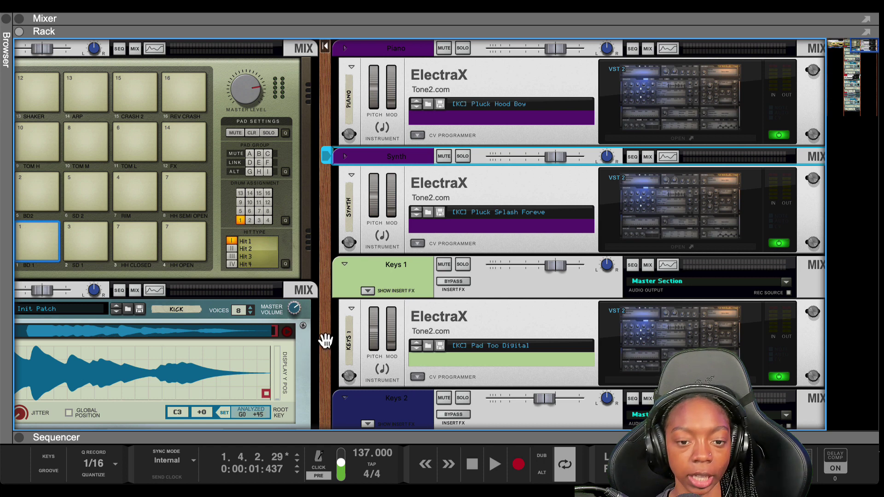
{"action": "left_click_drag", "start_coordinate": [325, 341], "coordinate": [299, 347]}
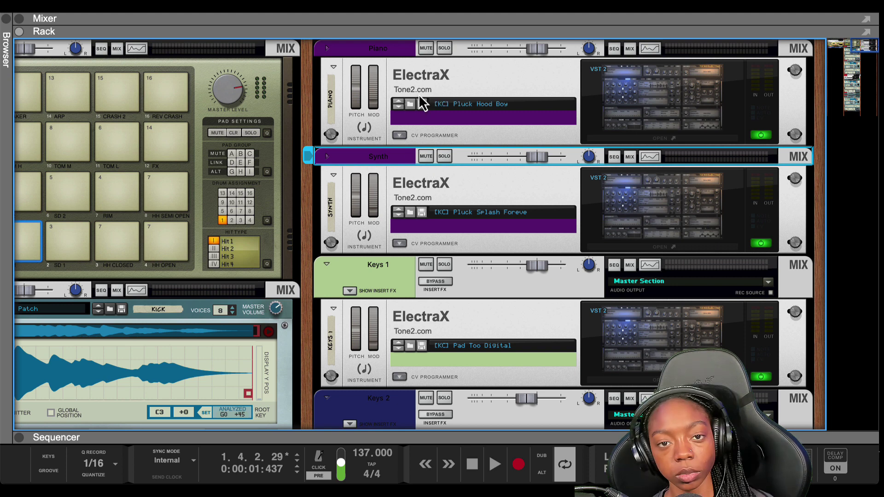
{"action": "left_click", "coordinate": [402, 55]}
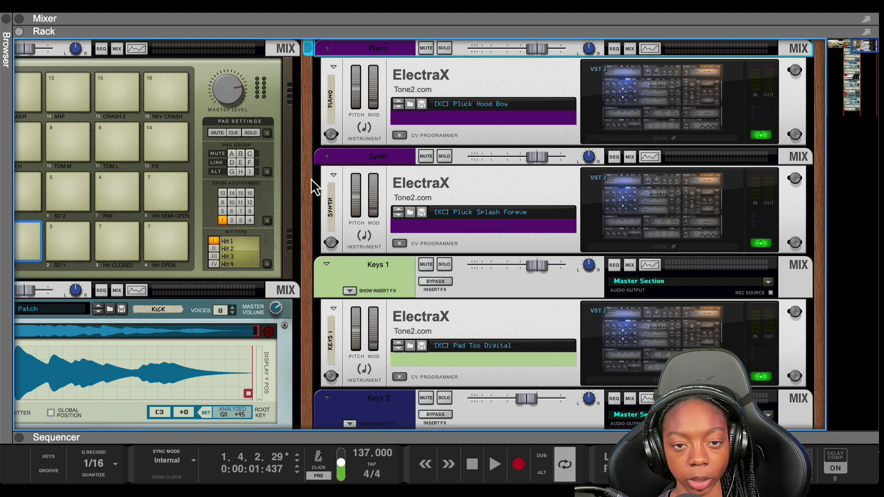
{"action": "scroll", "coordinate": [335, 309], "scroll_direction": "left", "scroll_amount": 10}
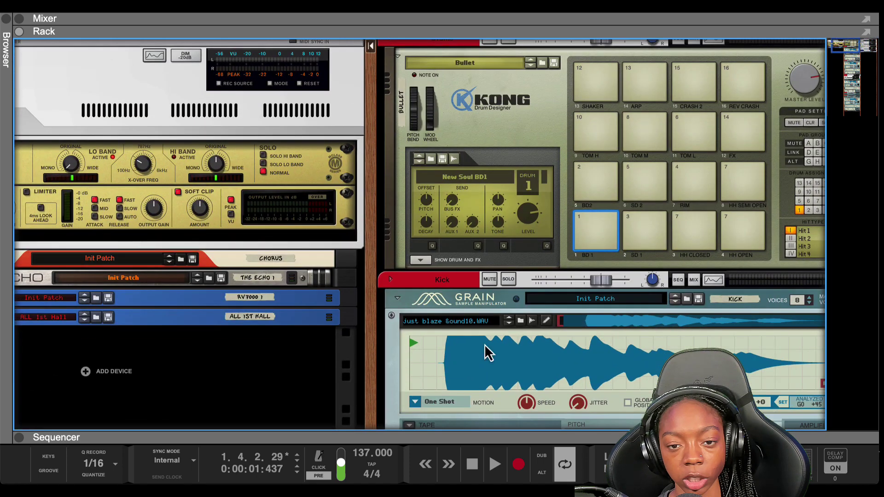
{"action": "scroll", "coordinate": [318, 304], "scroll_direction": "right", "scroll_amount": 15}
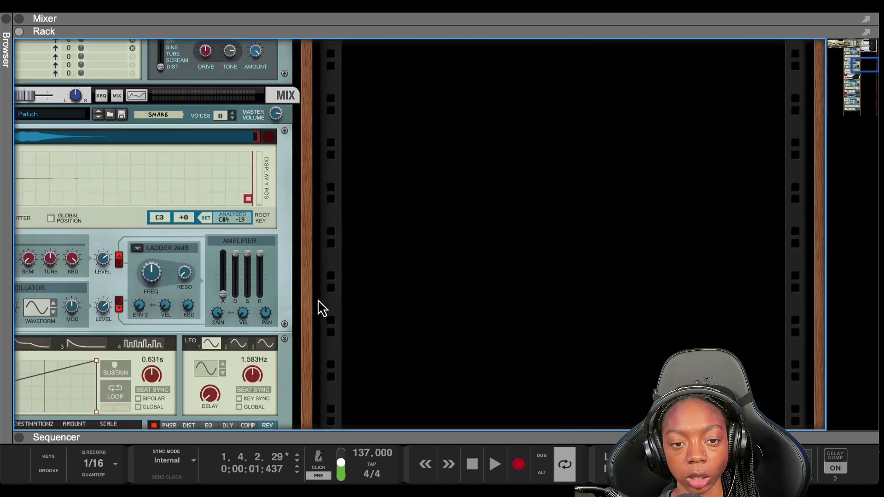
{"action": "scroll", "coordinate": [320, 303], "scroll_direction": "left", "scroll_amount": 10}
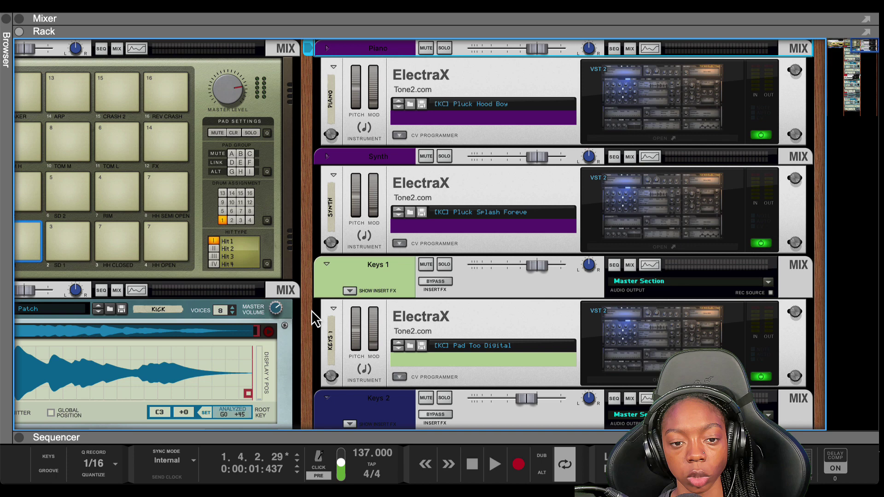
{"action": "scroll", "coordinate": [370, 216], "scroll_direction": "down", "scroll_amount": 10}
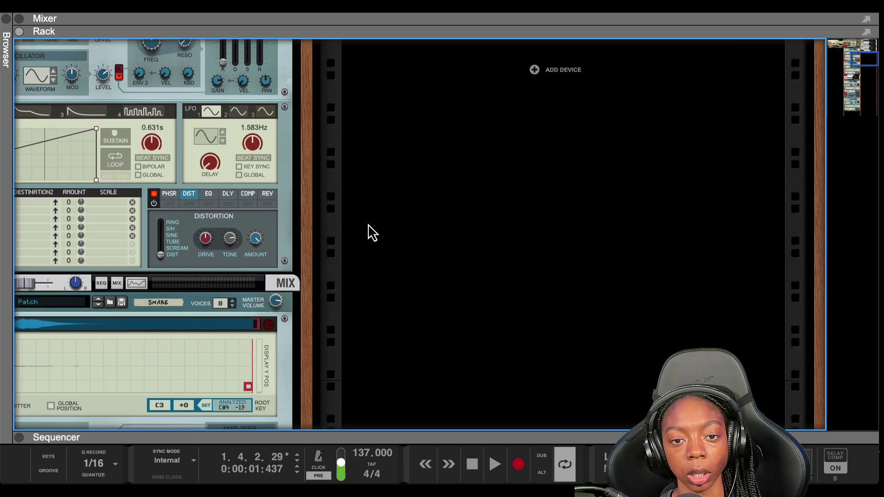
{"action": "scroll", "coordinate": [372, 233], "scroll_direction": "up", "scroll_amount": 5}
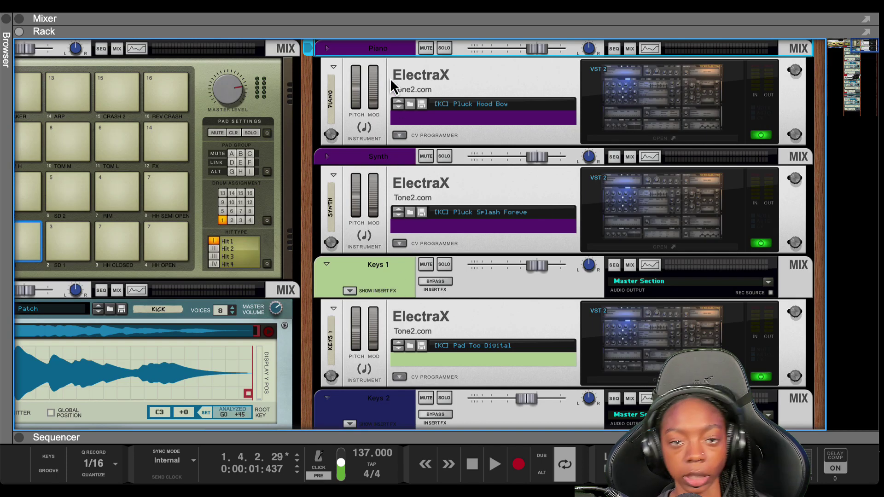
{"action": "scroll", "coordinate": [396, 138], "scroll_direction": "down", "scroll_amount": 10}
{"action": "scroll", "coordinate": [416, 239], "scroll_direction": "up", "scroll_amount": 8}
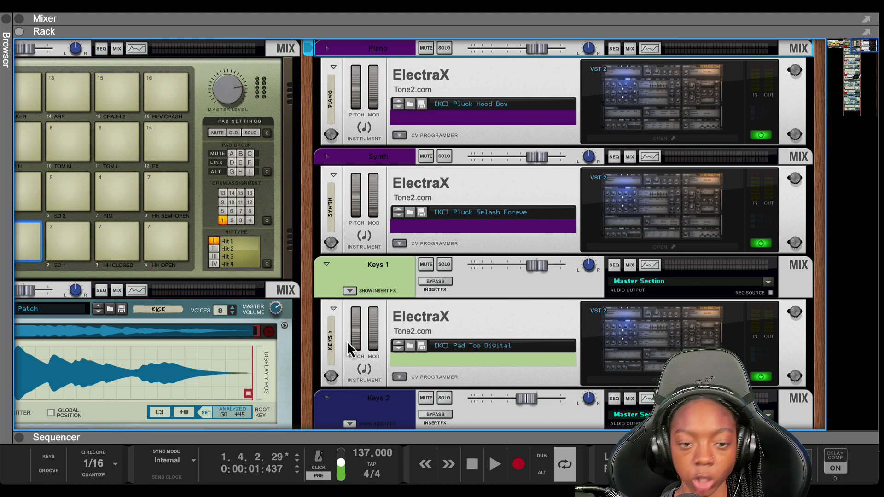
Step: Route the Piano through Keys 2 channels to a new output bus, Bus 1
{"action": "left_click", "coordinate": [348, 411]}
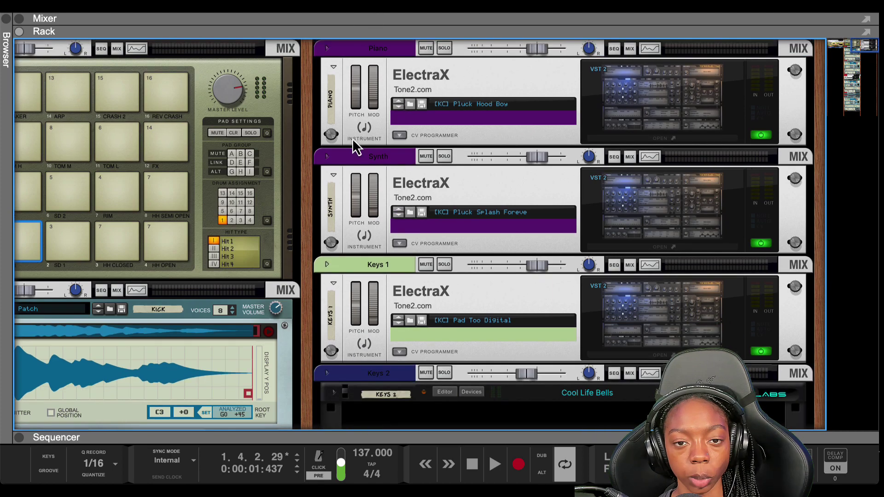
{"action": "left_click", "coordinate": [370, 51]}
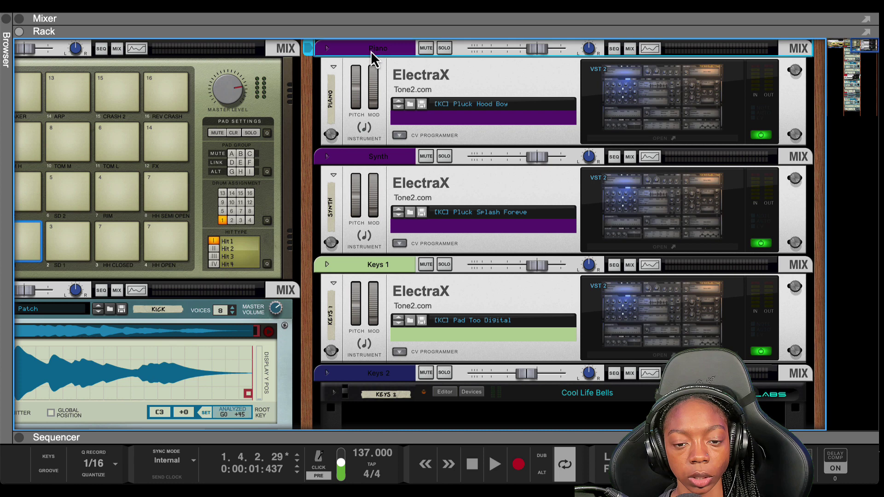
{"action": "left_click", "coordinate": [396, 389], "text": "shift"}
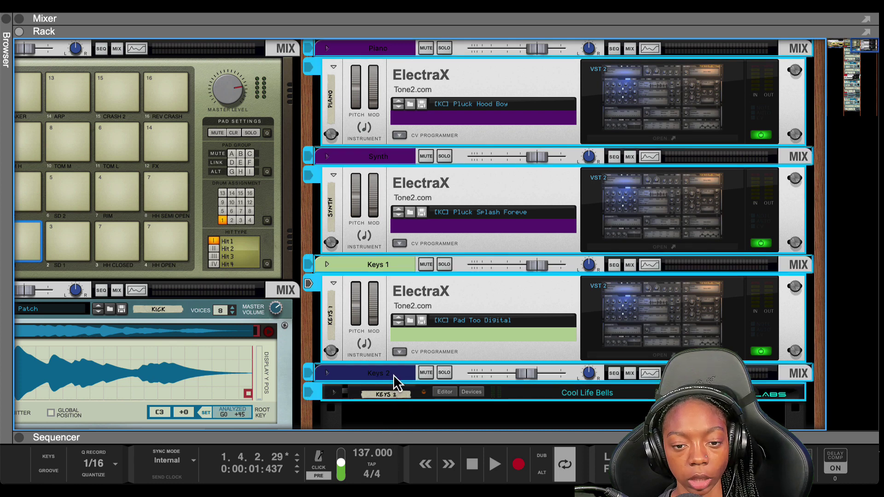
{"action": "right_click", "coordinate": [393, 375]}
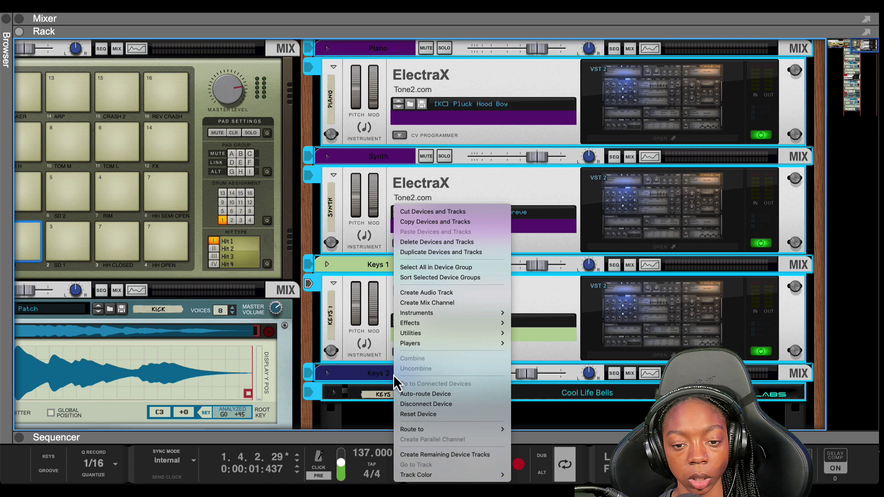
{"action": "mouse_move", "coordinate": [483, 429]}
{"action": "left_click", "coordinate": [550, 430]}
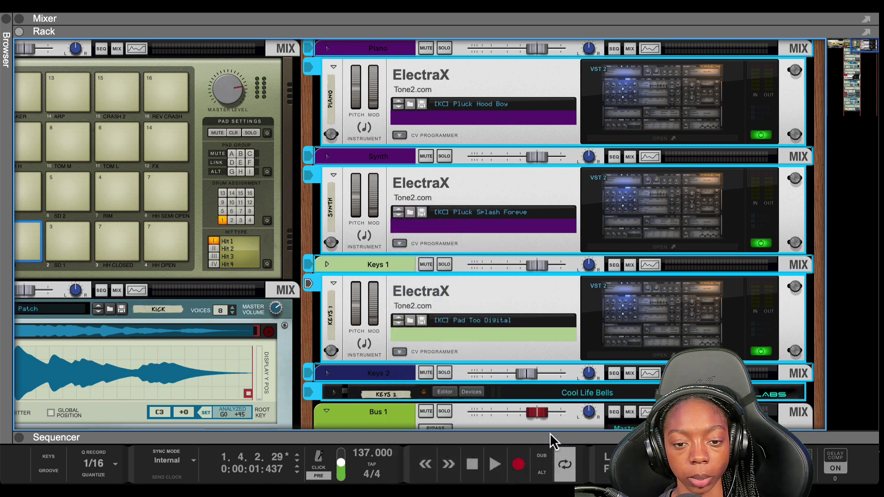
{"action": "scroll", "coordinate": [420, 418], "scroll_direction": "down", "scroll_amount": 3}
{"action": "key", "text": "ctrl+z"}
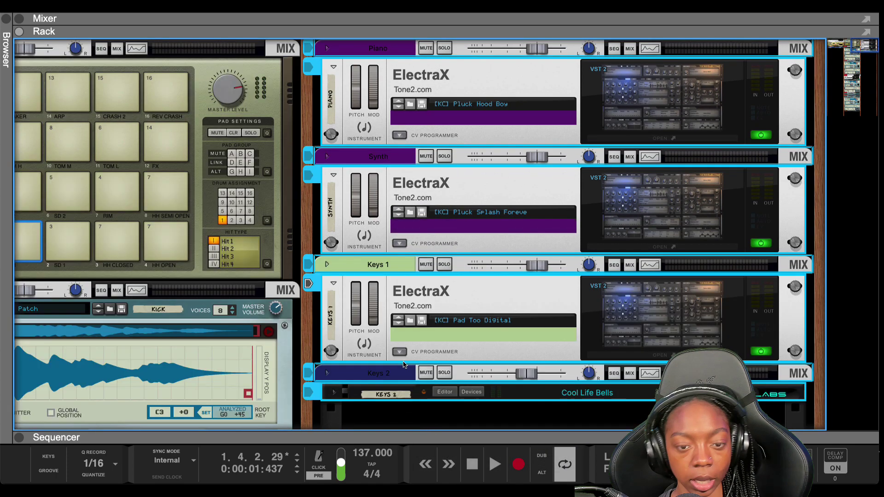
{"action": "key", "text": "ctrl+y"}
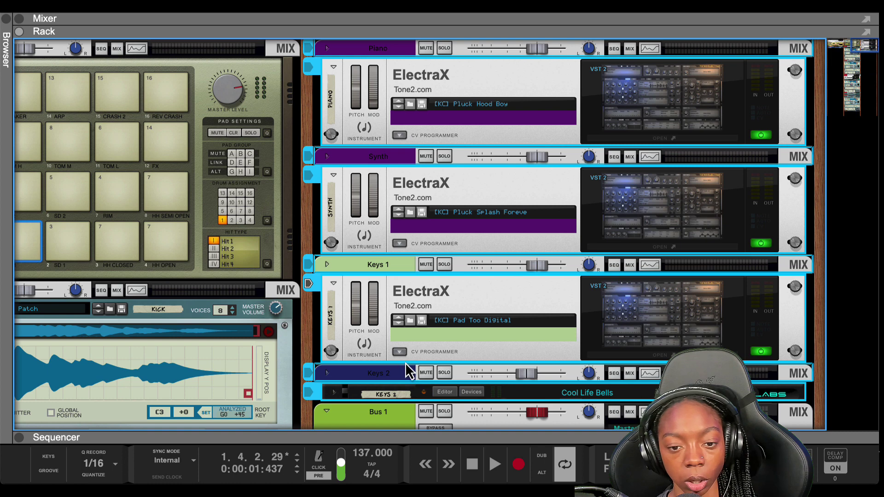
{"action": "scroll", "coordinate": [407, 370], "scroll_direction": "down", "scroll_amount": 3}
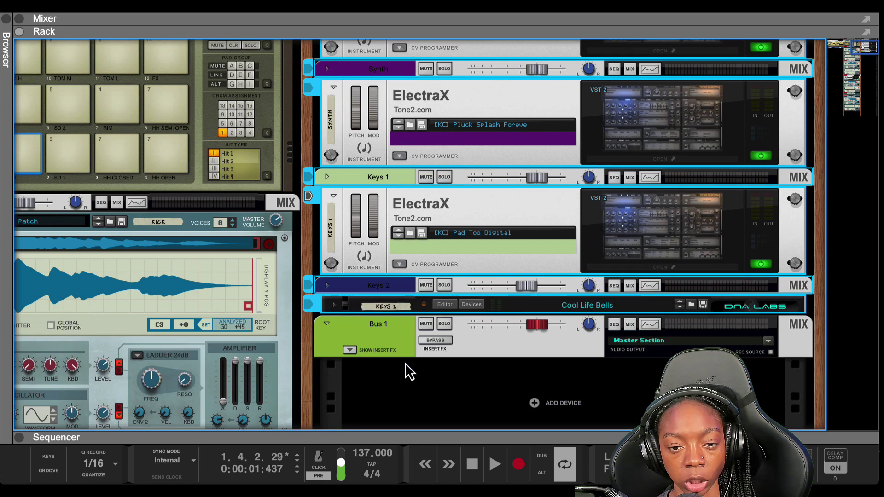
Step: Rename the new bus to 'Melody Bus' and expand its insert effects area
{"action": "double_click", "coordinate": [385, 324]}
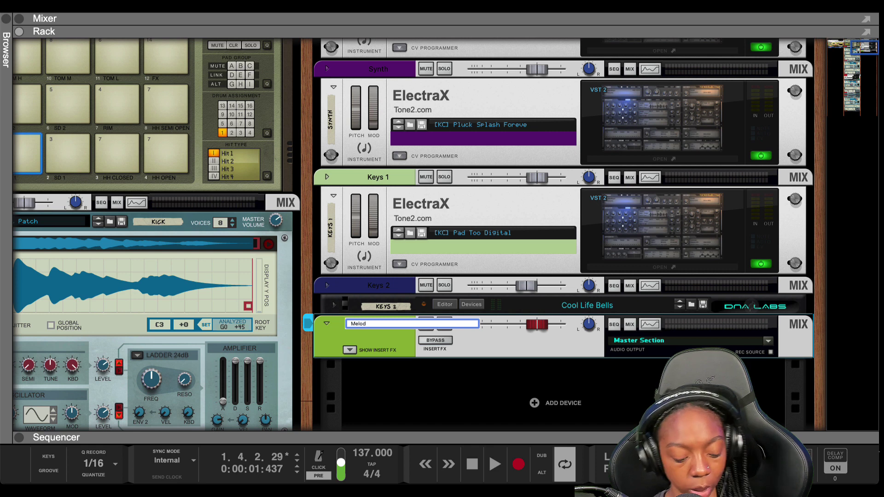
{"action": "key", "text": "Return"}
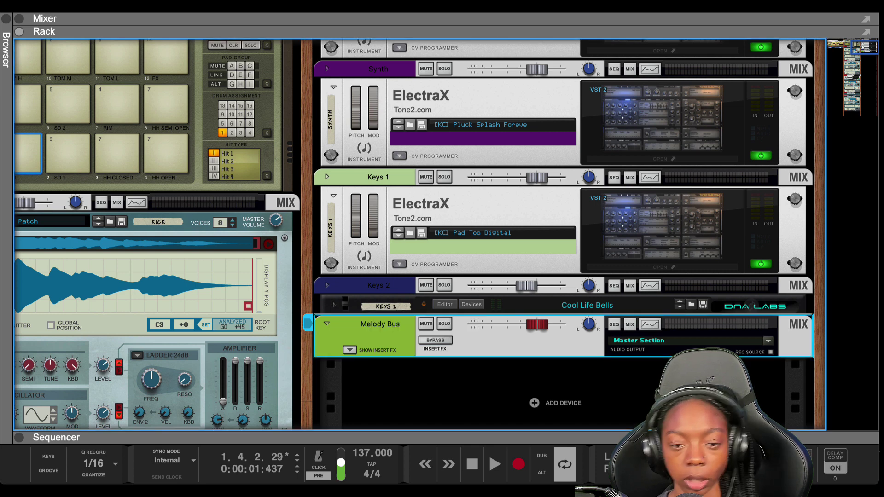
{"action": "left_click", "coordinate": [350, 351]}
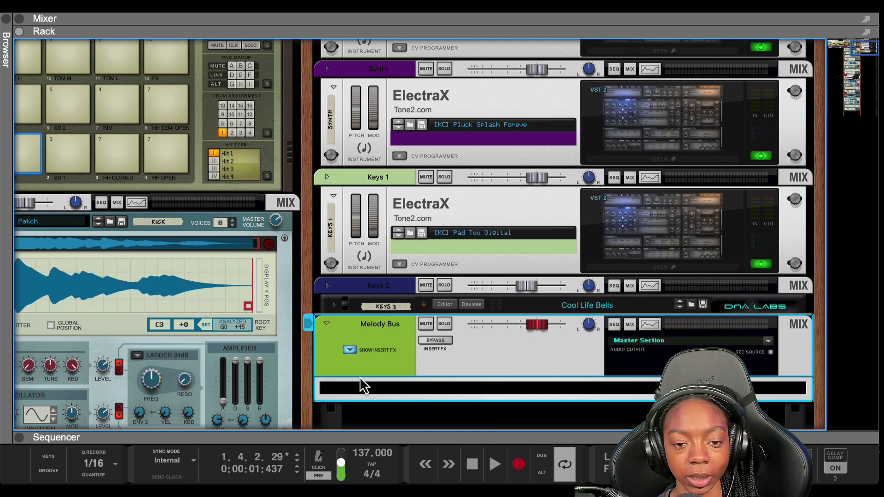
{"action": "scroll", "coordinate": [361, 382], "scroll_direction": "down", "scroll_amount": 4}
Step: Insert the BABY Audio Transit (VST3) effect into the Melody Bus insert slot
{"action": "left_click", "coordinate": [410, 288]}
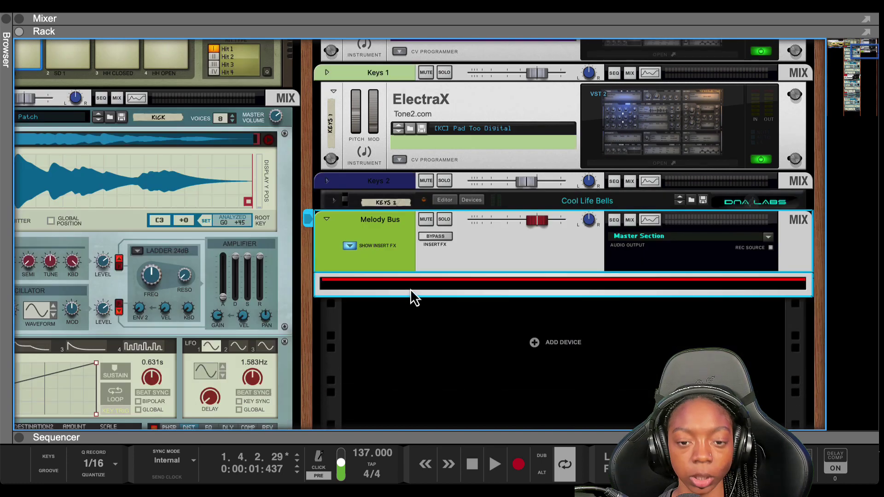
{"action": "right_click", "coordinate": [410, 288]}
{"action": "mouse_move", "coordinate": [453, 277]}
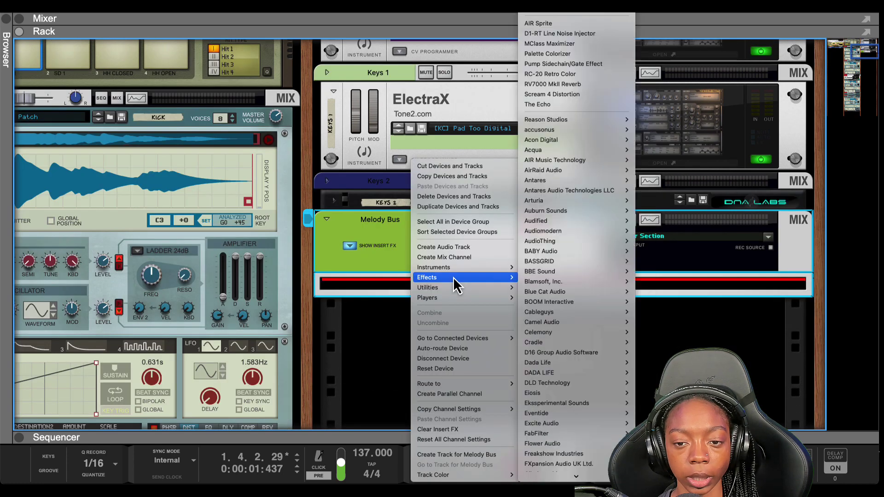
{"action": "mouse_move", "coordinate": [574, 254]}
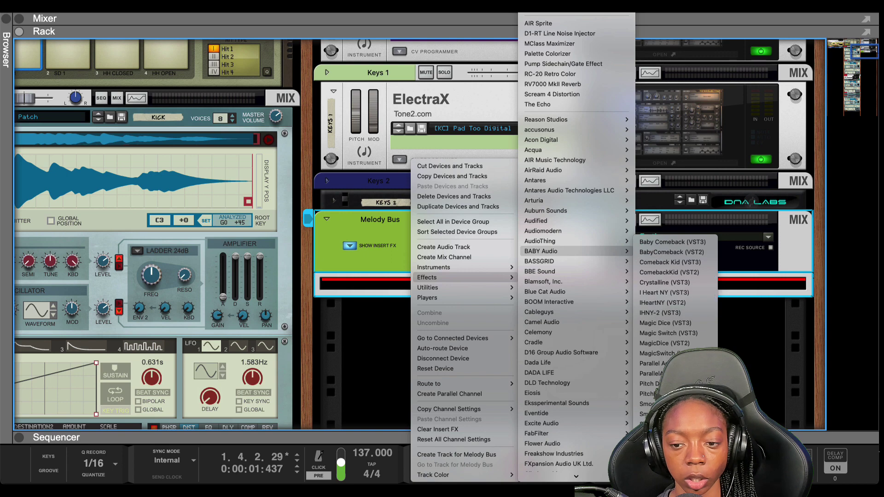
{"action": "left_click", "coordinate": [659, 368]}
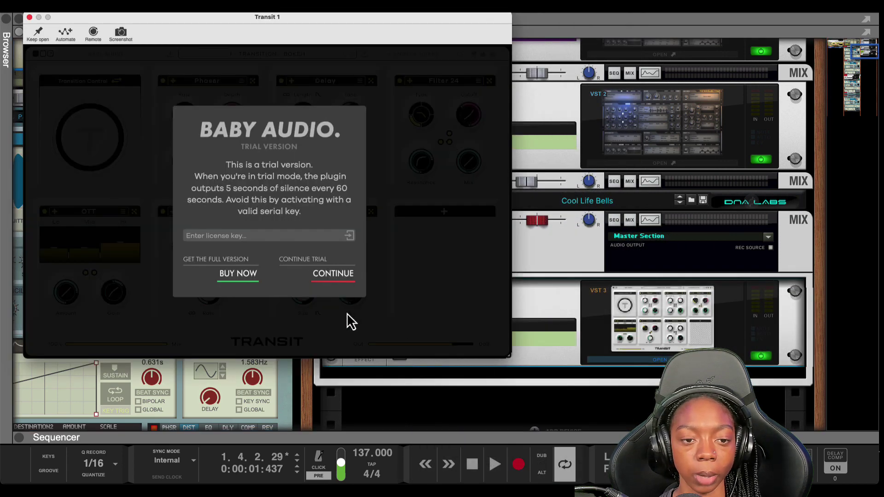
Step: Dismiss the trial notice and pin the Transit window with Keep open
{"action": "left_click", "coordinate": [331, 277]}
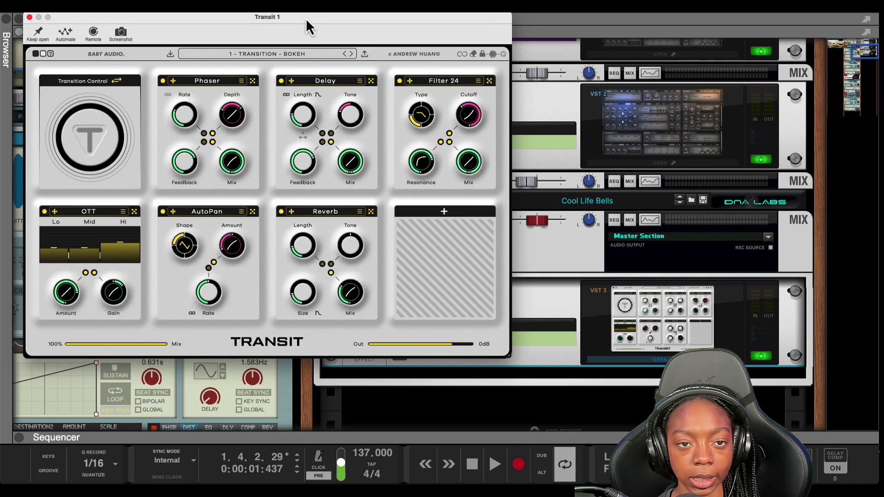
{"action": "left_click_drag", "start_coordinate": [306, 18], "coordinate": [413, 48]}
{"action": "left_click", "coordinate": [145, 56]}
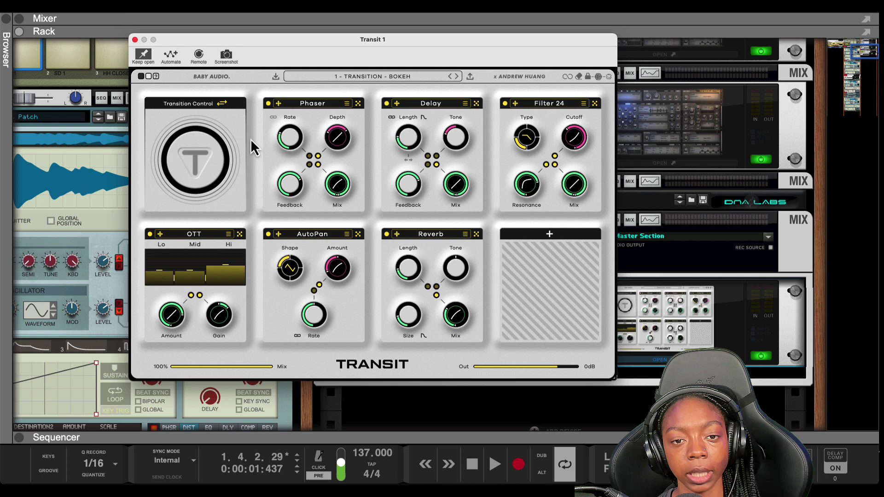
Step: Browse the module grid for Transit's empty slot without adding one, then open the preset list
{"action": "left_click", "coordinate": [548, 234]}
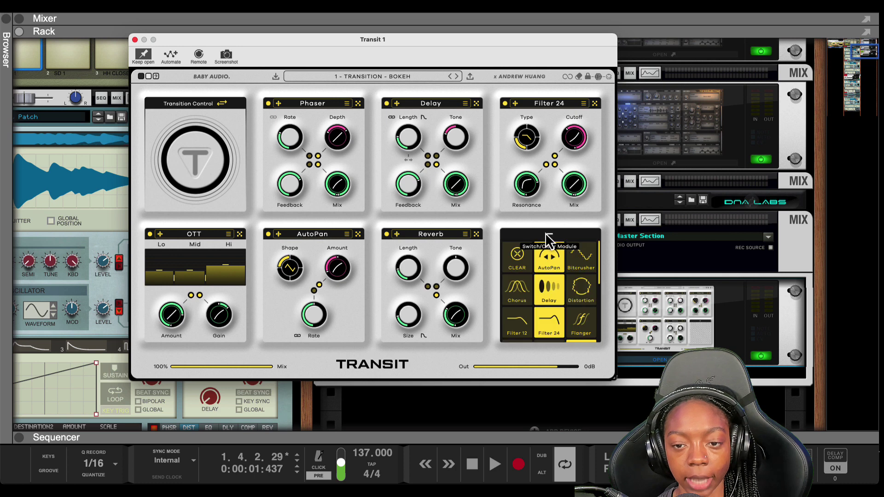
{"action": "scroll", "coordinate": [574, 286], "scroll_direction": "down", "scroll_amount": 5}
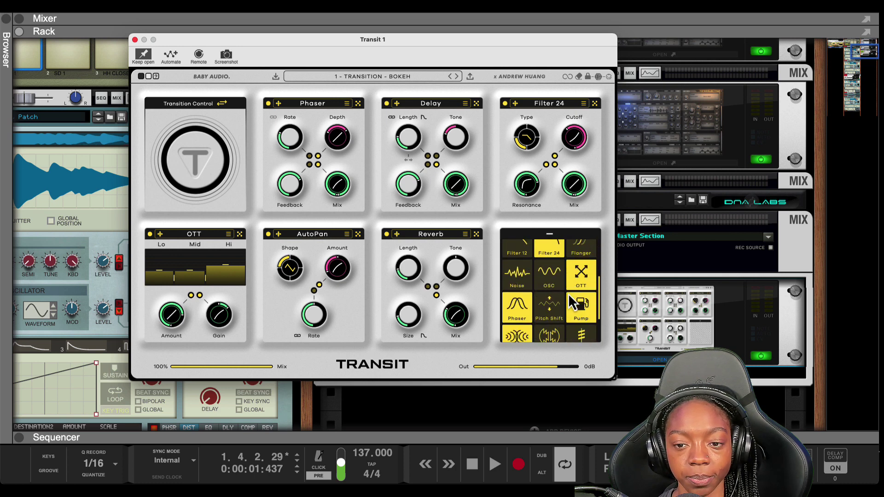
{"action": "scroll", "coordinate": [559, 324], "scroll_direction": "up", "scroll_amount": 5}
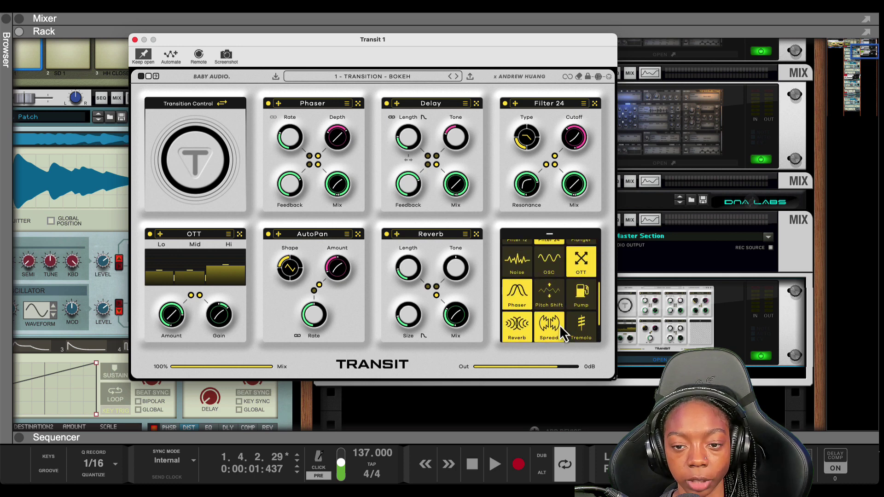
{"action": "left_click", "coordinate": [552, 236]}
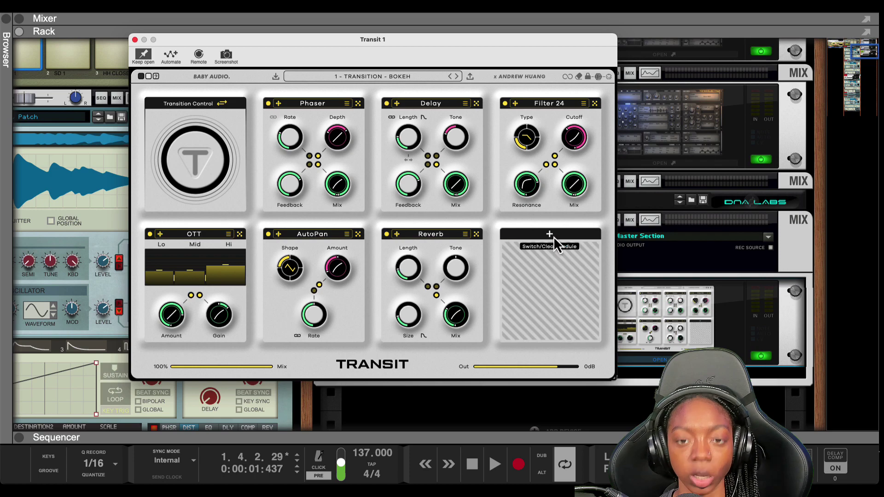
{"action": "left_click", "coordinate": [357, 79]}
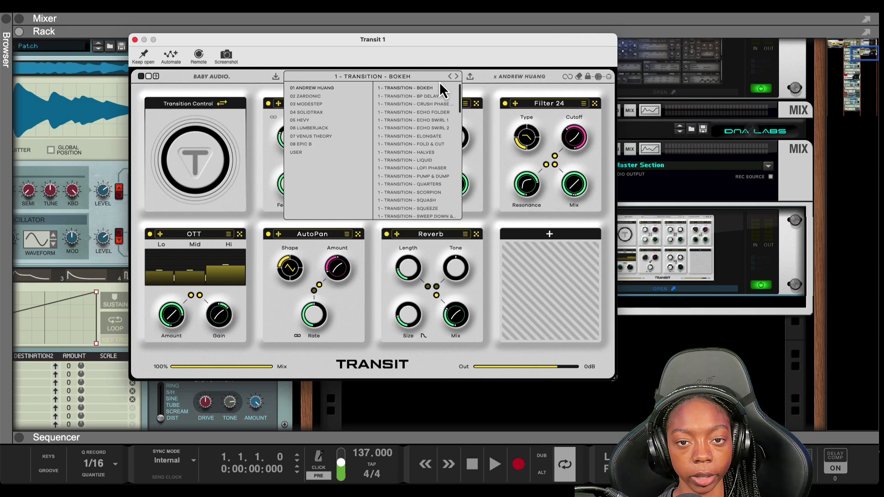
Step: Keep the Bokeh preset, sweep Transition Control up during playback, then stop
{"action": "left_click", "coordinate": [437, 87]}
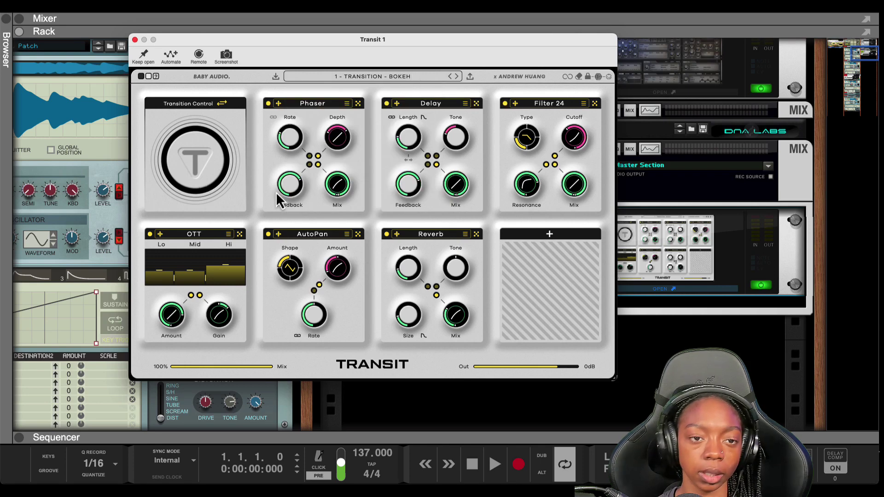
{"action": "key", "text": "space"}
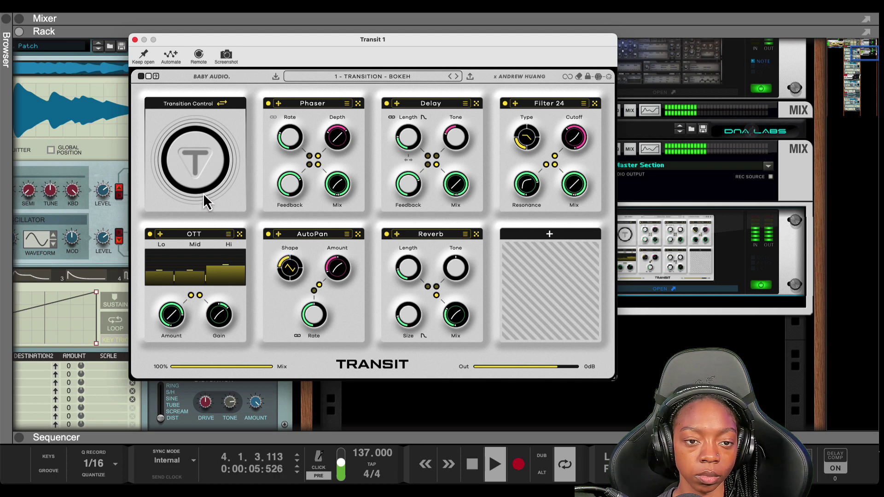
{"action": "left_click_drag", "start_coordinate": [203, 192], "coordinate": [194, 115]}
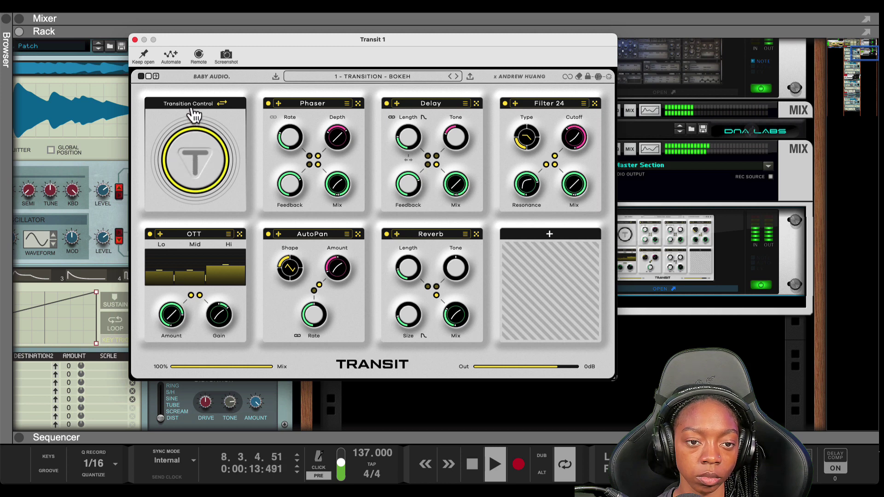
{"action": "key", "text": "space"}
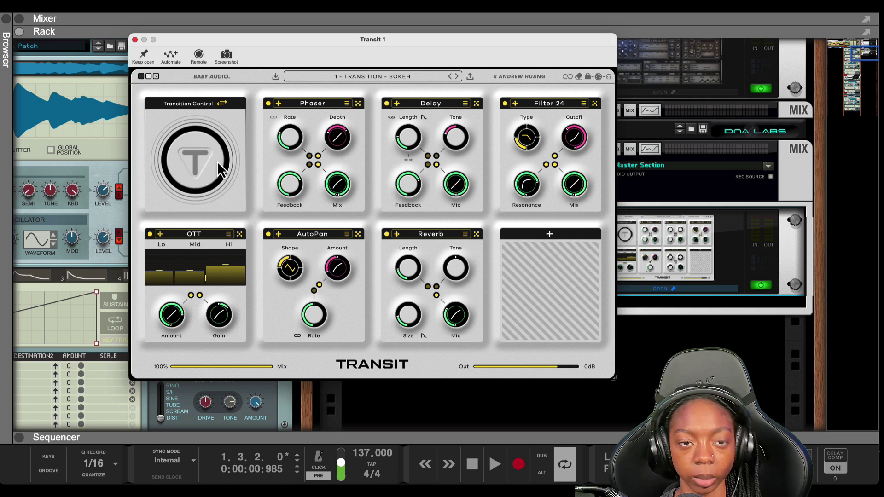
Step: Show Transit's Bars/Divisions timing settings and enlarge the sequencer beside the plugin window
{"action": "left_click", "coordinate": [223, 105]}
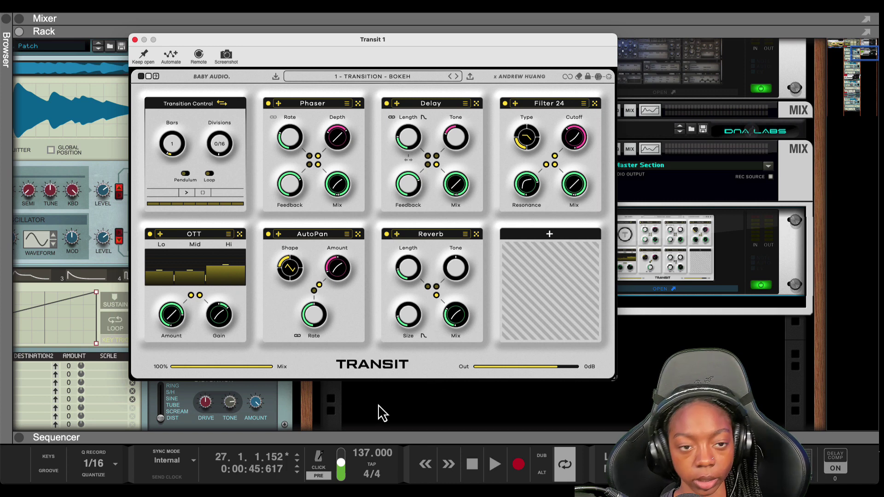
{"action": "key", "text": "KP_0"}
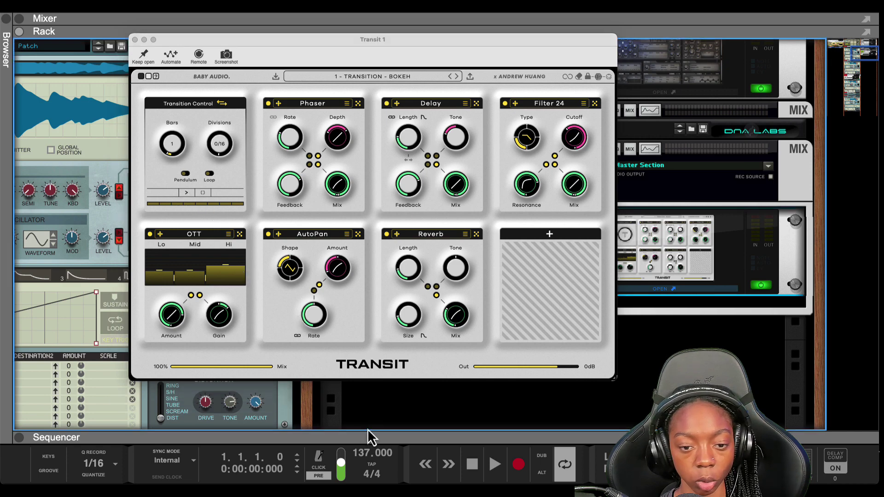
{"action": "left_click_drag", "start_coordinate": [367, 434], "coordinate": [361, 138]}
{"action": "left_click_drag", "start_coordinate": [392, 59], "coordinate": [619, 64]}
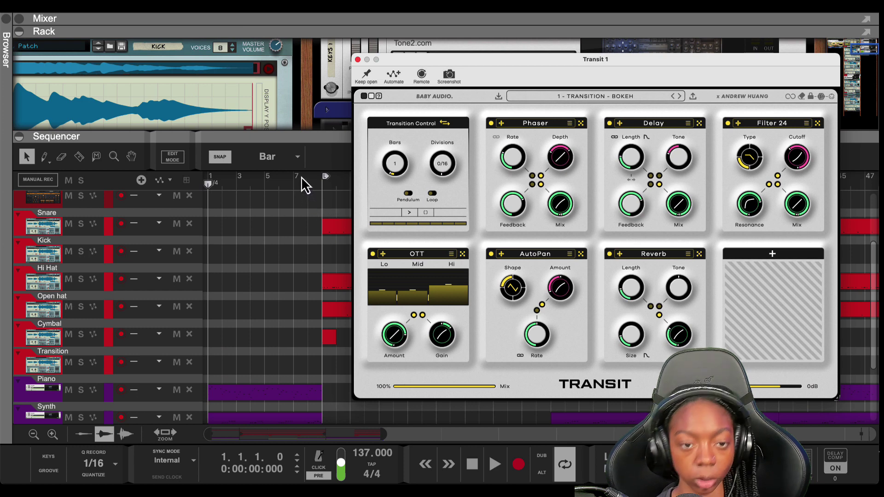
Step: Play from bar 1, set the transition length to 1 bar, and trigger a test transition
{"action": "left_click", "coordinate": [265, 180]}
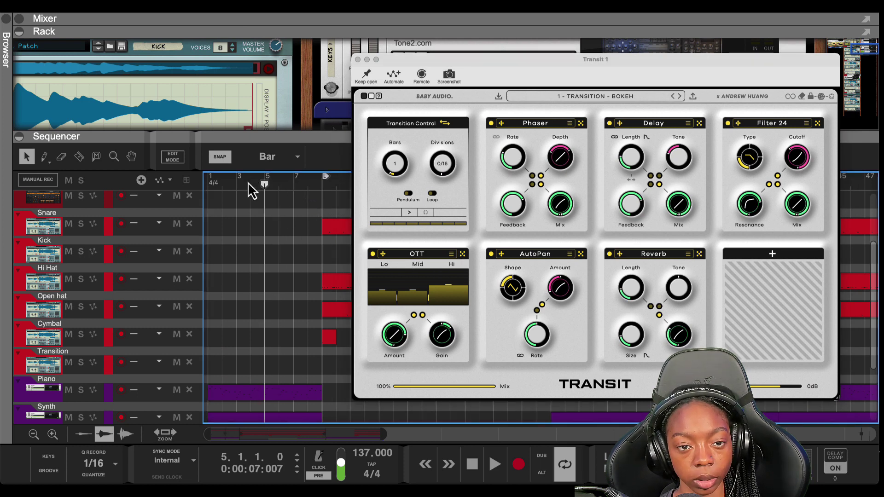
{"action": "left_click", "coordinate": [211, 181]}
{"action": "key", "text": "space"}
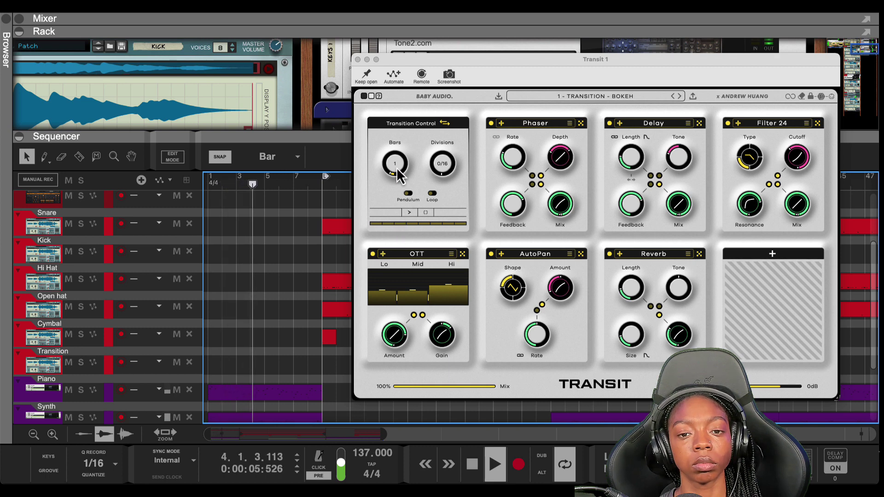
{"action": "left_click_drag", "start_coordinate": [403, 174], "coordinate": [407, 228]}
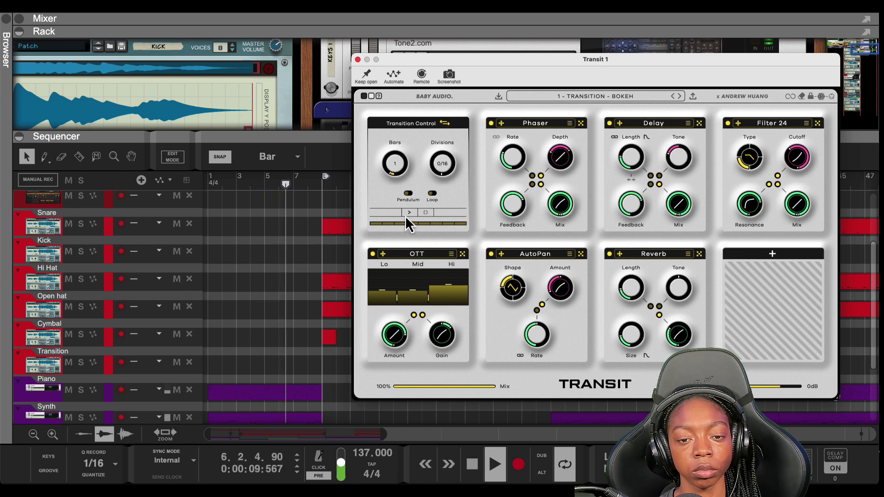
{"action": "left_click", "coordinate": [408, 213]}
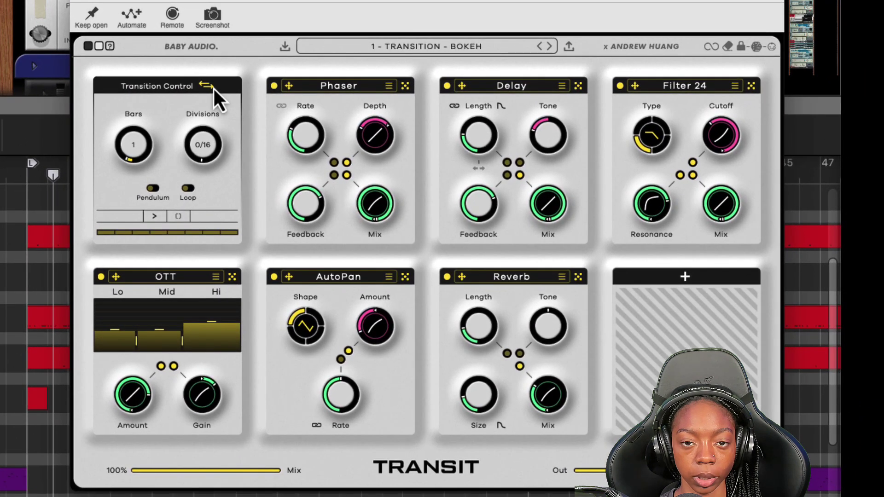
Step: Switch back to the T knob and create a Transition Control automation lane via Automate
{"action": "left_click", "coordinate": [444, 123]}
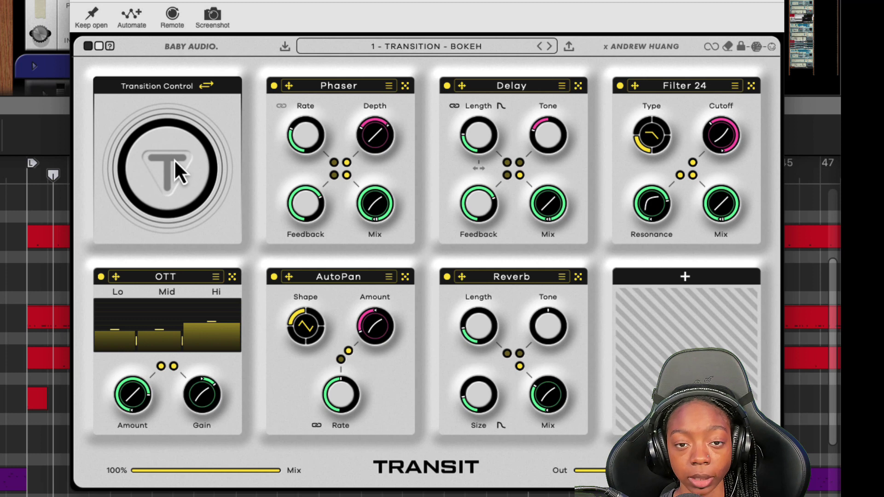
{"action": "left_click", "coordinate": [138, 13]}
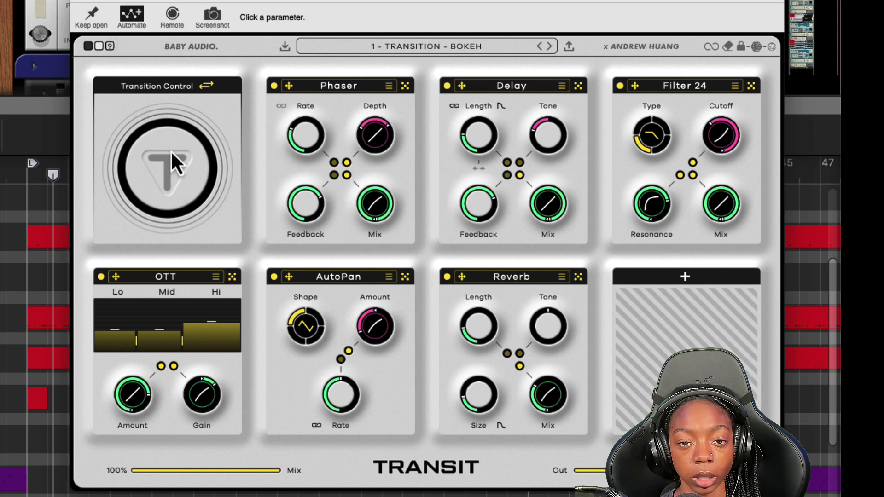
{"action": "left_click", "coordinate": [175, 164]}
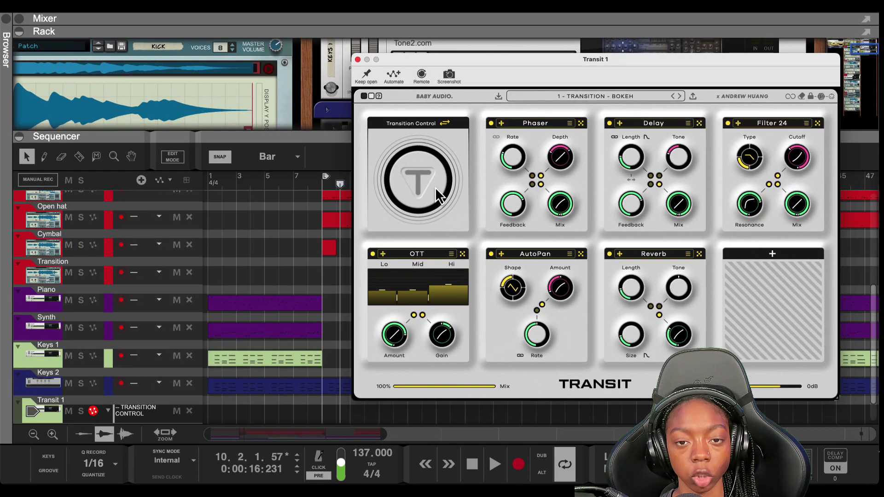
Step: Create a Transition Control automation clip from bar 7 and draw a ramp from 0 to 100
{"action": "double_click", "coordinate": [301, 413]}
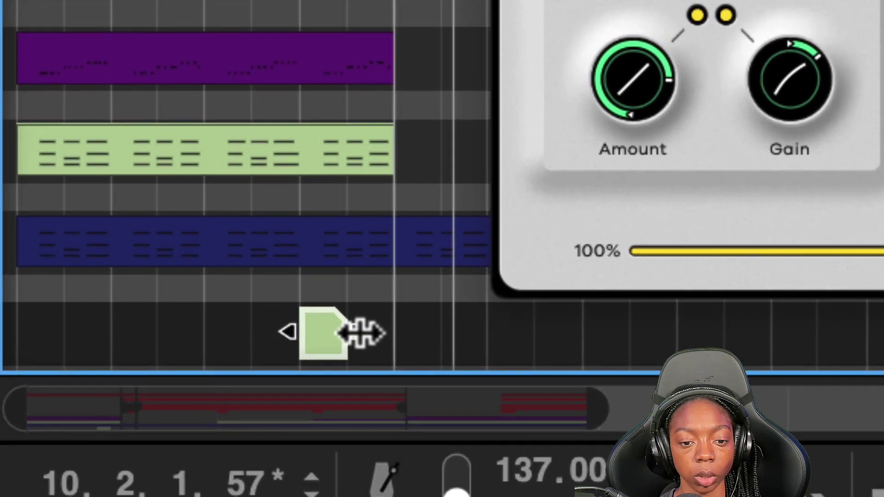
{"action": "left_click_drag", "start_coordinate": [346, 357], "coordinate": [407, 358]}
{"action": "left_click_drag", "start_coordinate": [451, 329], "coordinate": [389, 329]}
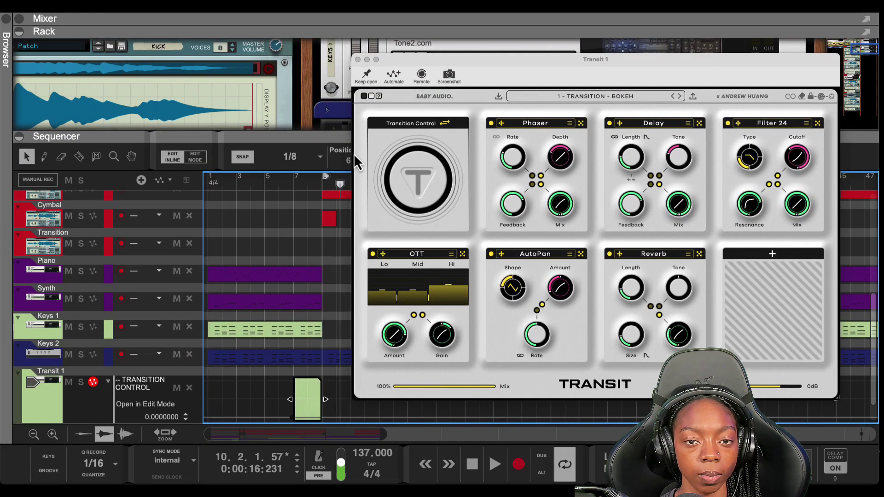
{"action": "left_click", "coordinate": [358, 59]}
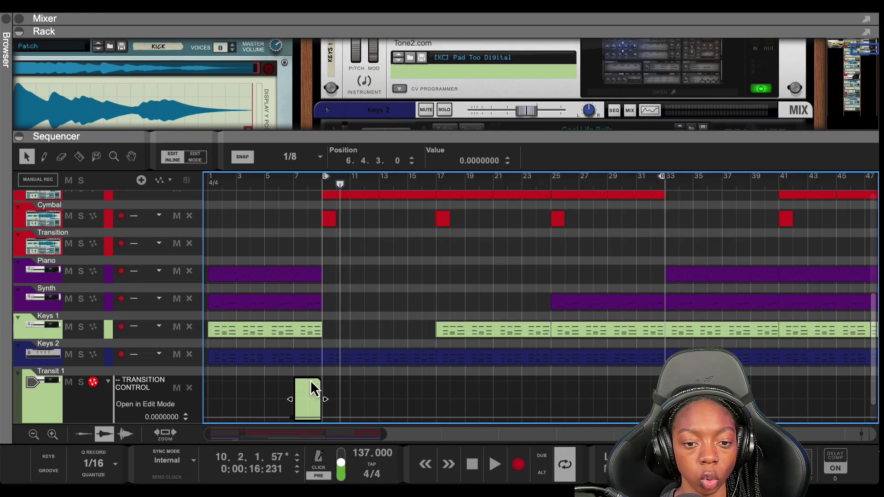
{"action": "left_click_drag", "start_coordinate": [310, 391], "coordinate": [325, 384]}
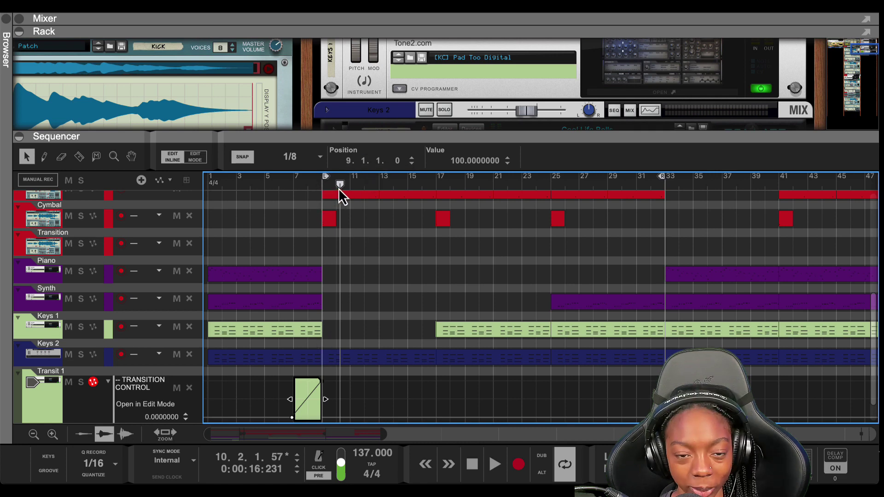
Step: Check the ramp by moving the song position to bar 9, bar 7, then bar 1
{"action": "mouse_move", "coordinate": [339, 187]}
{"action": "left_mouse_down"}
{"action": "mouse_move", "coordinate": [303, 199]}
{"action": "mouse_move", "coordinate": [324, 214]}
{"action": "mouse_move", "coordinate": [317, 229]}
{"action": "left_mouse_up"}
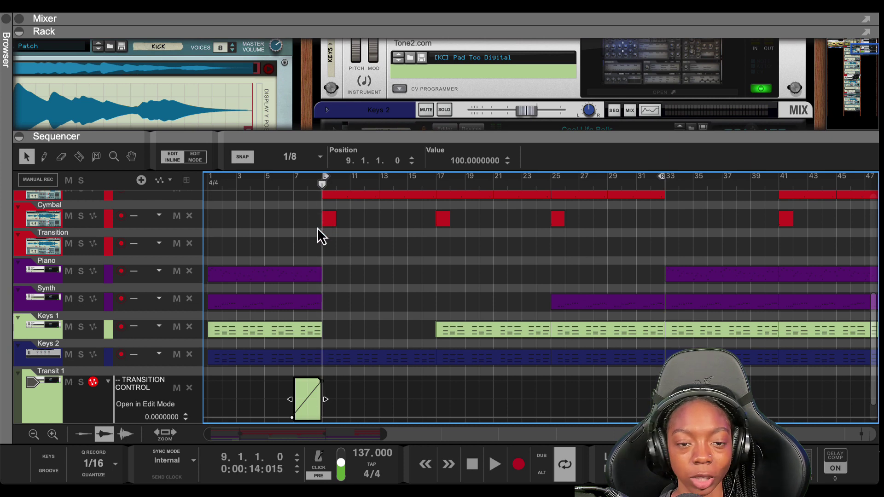
{"action": "left_click", "coordinate": [292, 417]}
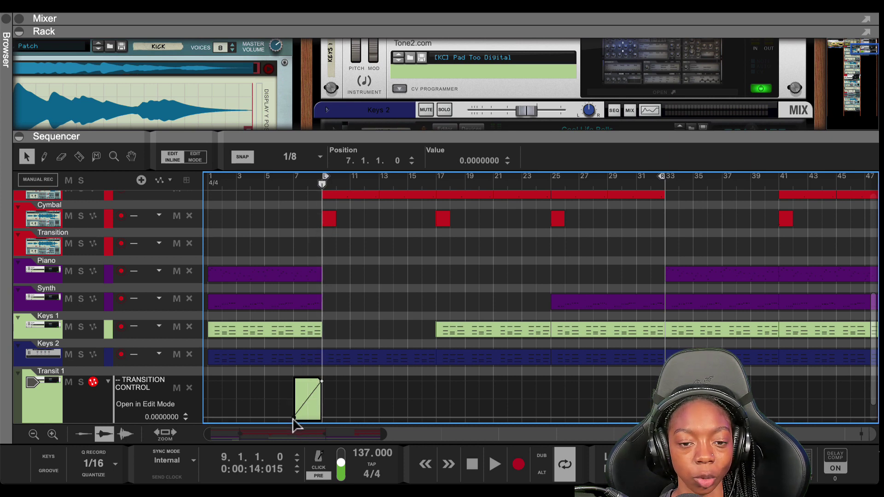
{"action": "left_click", "coordinate": [296, 183]}
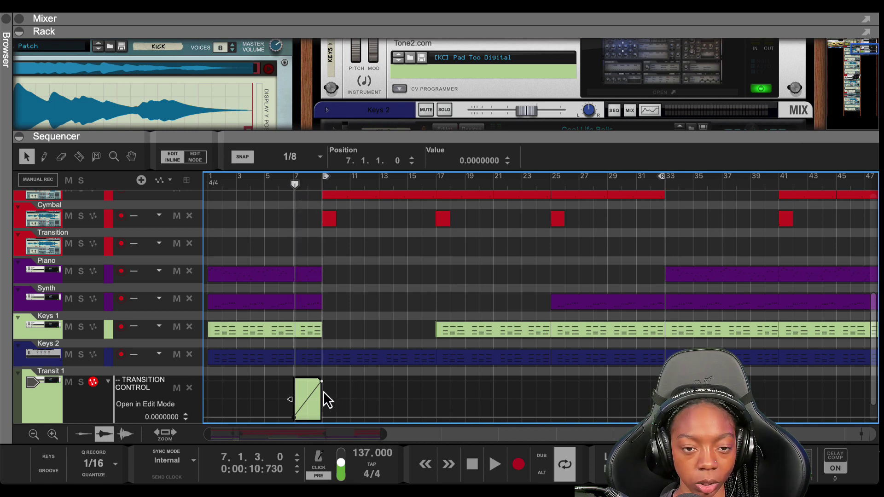
{"action": "left_click_drag", "start_coordinate": [278, 186], "coordinate": [67, 242]}
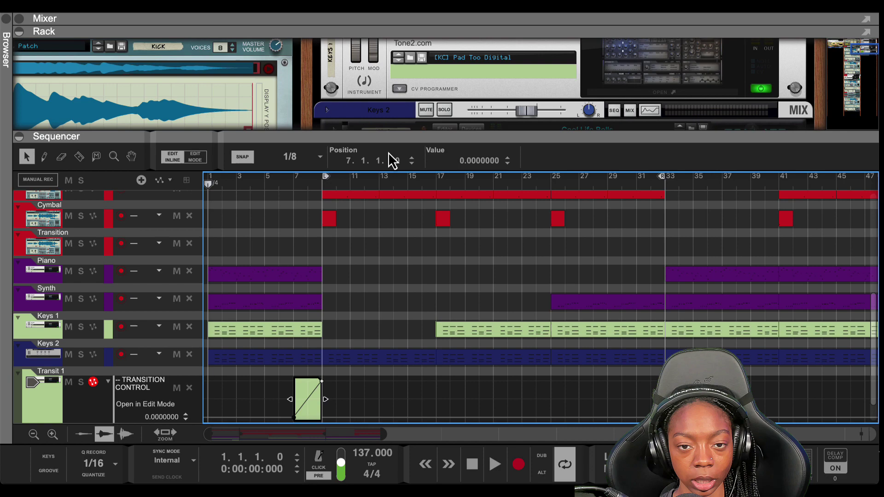
Step: Move the left loop locator to bar 7
{"action": "left_click_drag", "start_coordinate": [282, 177], "coordinate": [295, 186]}
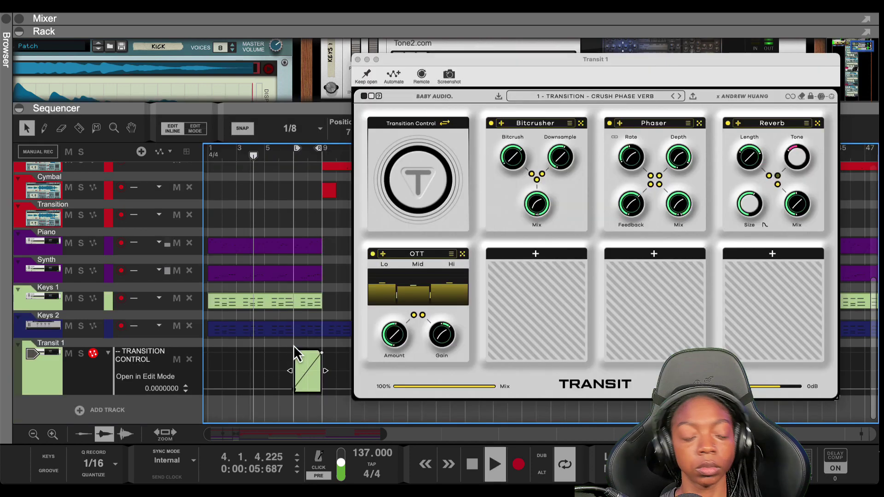